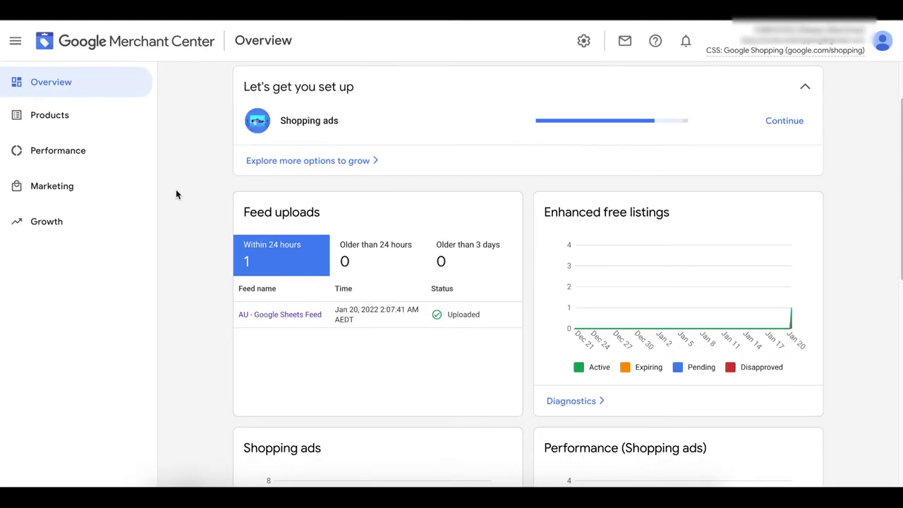
# Start Product Ratings sign-up under Growth > Manage programs and open the approved third-party reviews aggregator article
pyautogui.click(75, 231)
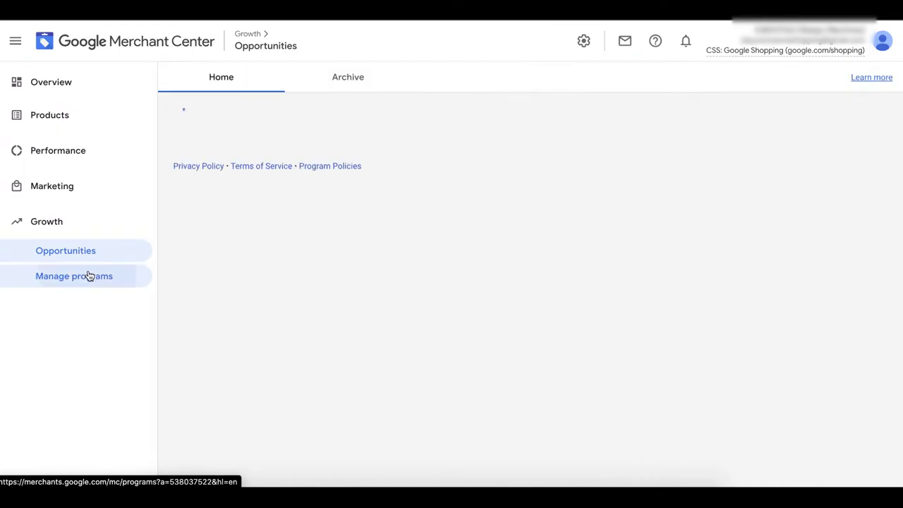
pyautogui.click(89, 275)
pyautogui.scroll(-10, 367, 326)
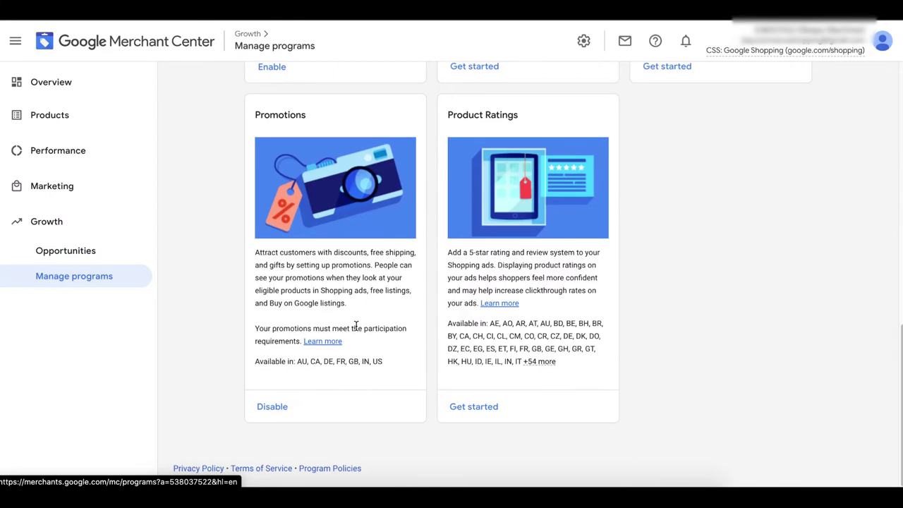
pyautogui.click(485, 415)
pyautogui.scroll(-2, 675, 289)
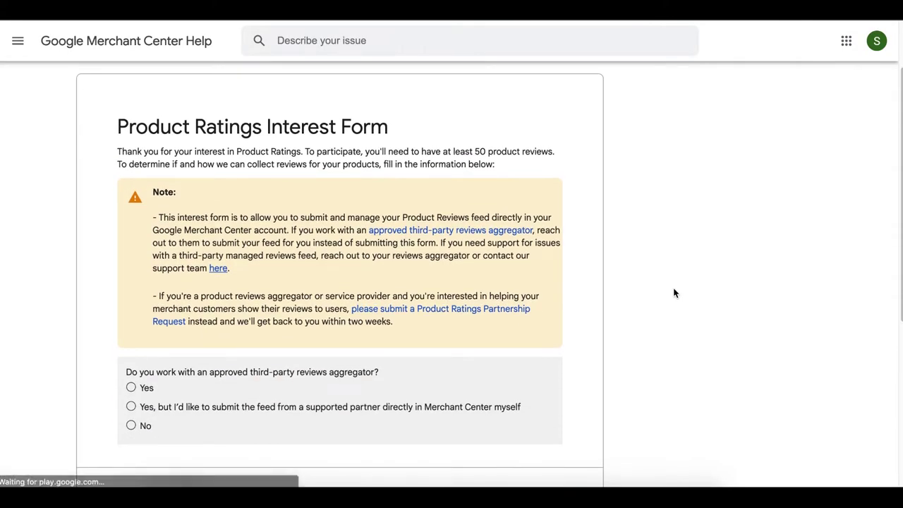
pyautogui.scroll(-1, 641, 286)
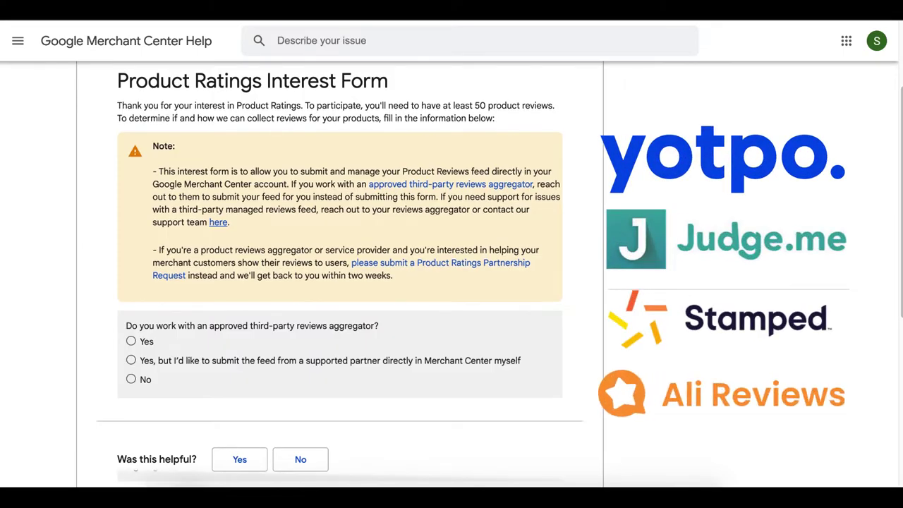
pyautogui.click(452, 185)
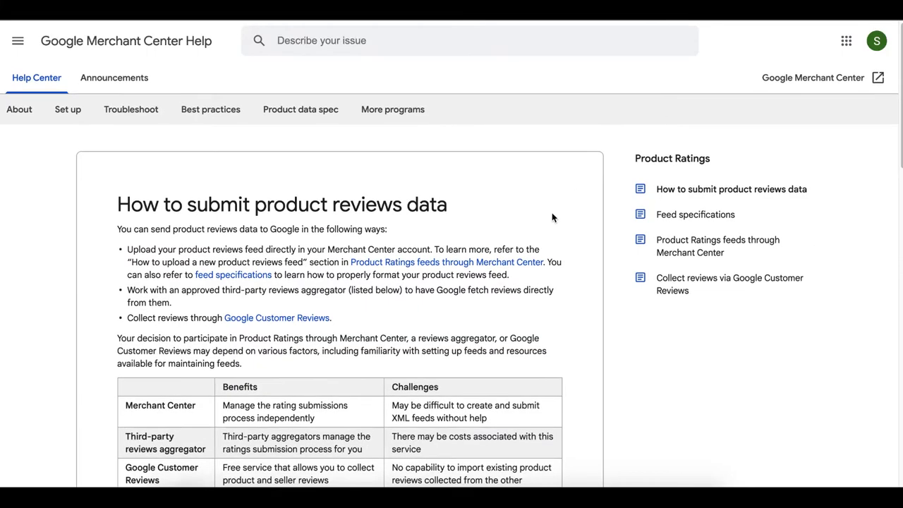
# On the Product Ratings Interest Form, answer No to using a reviews aggregator
pyautogui.scroll(-2, 554, 216)
pyautogui.scroll(-6, 561, 208)
pyautogui.scroll(3, 571, 200)
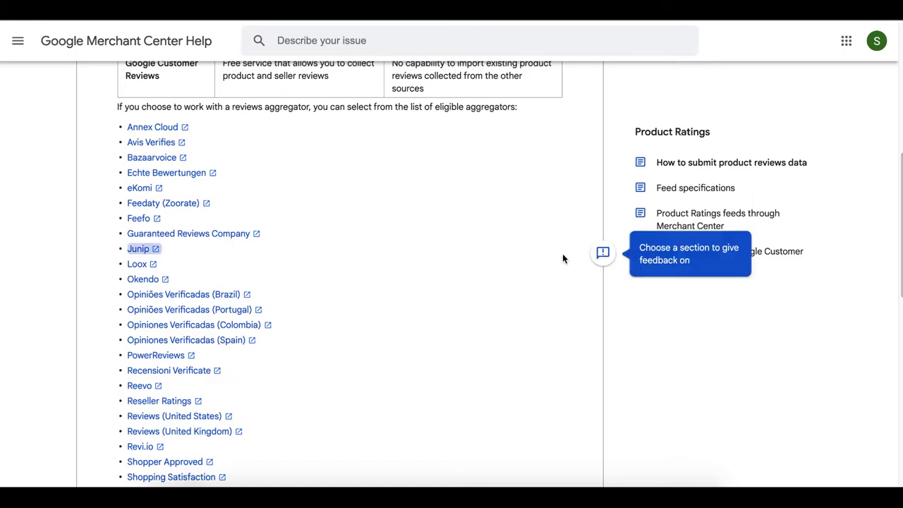
pyautogui.scroll(-1, 563, 255)
pyautogui.scroll(-6, 446, 300)
pyautogui.click(131, 343)
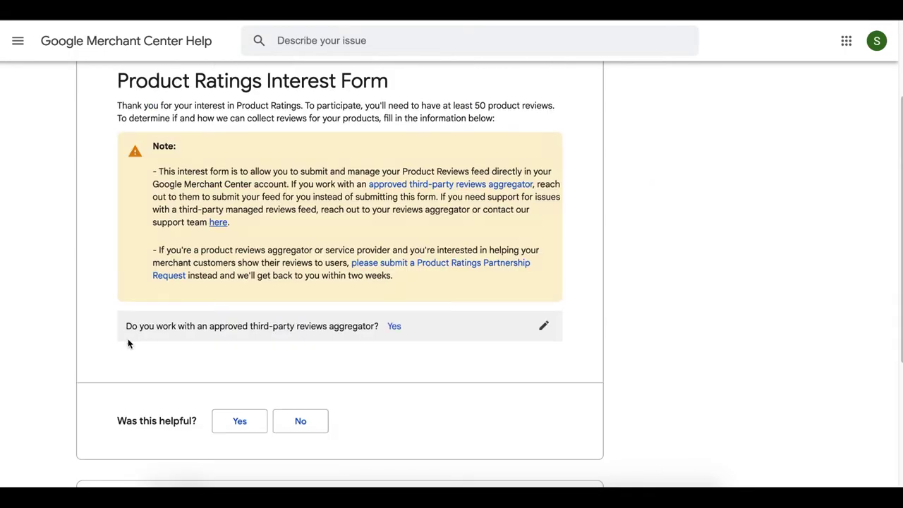
pyautogui.click(543, 327)
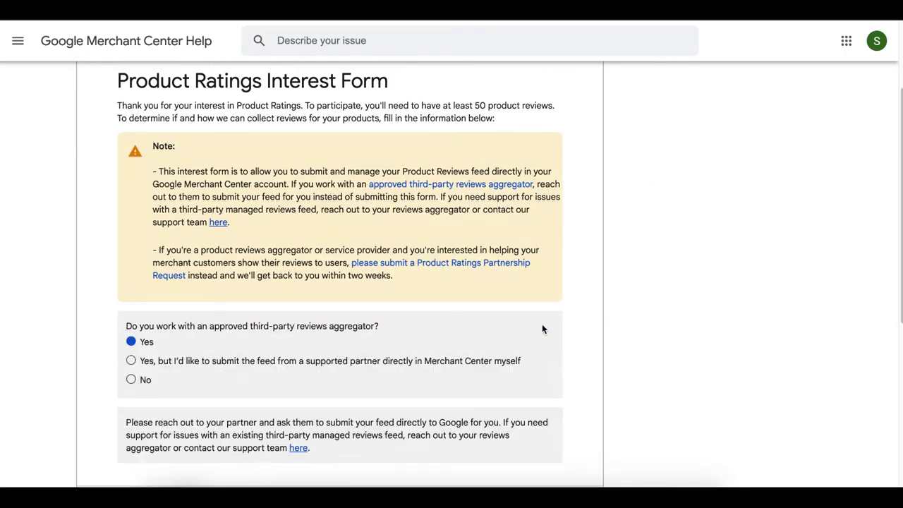
pyautogui.click(131, 380)
# Choose 'Physical and/or digital products' as the product type and confirm more than 50 reviews
pyautogui.click(132, 371)
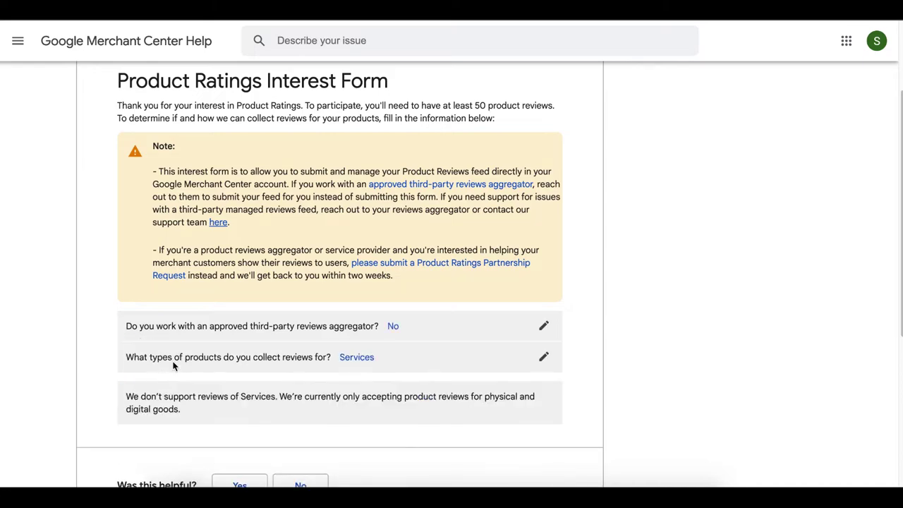
pyautogui.click(543, 358)
pyautogui.click(543, 326)
pyautogui.scroll(-2, 496, 306)
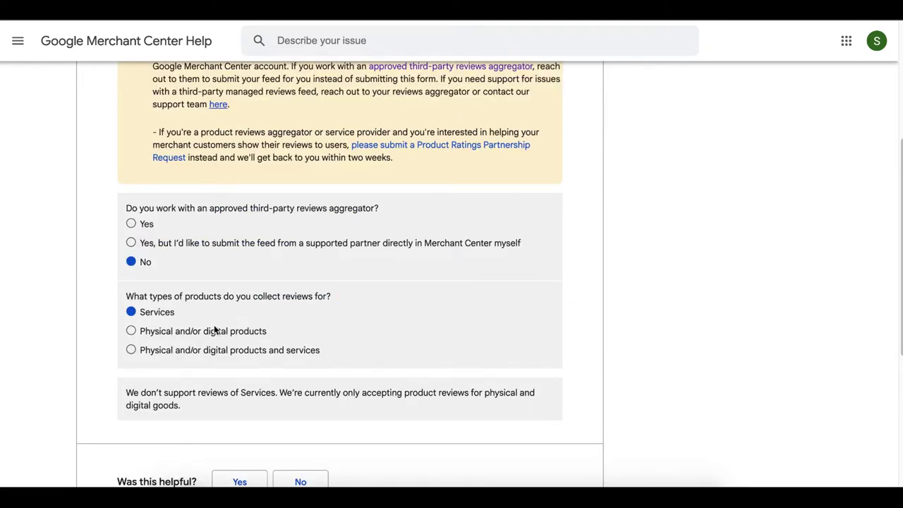
pyautogui.click(195, 332)
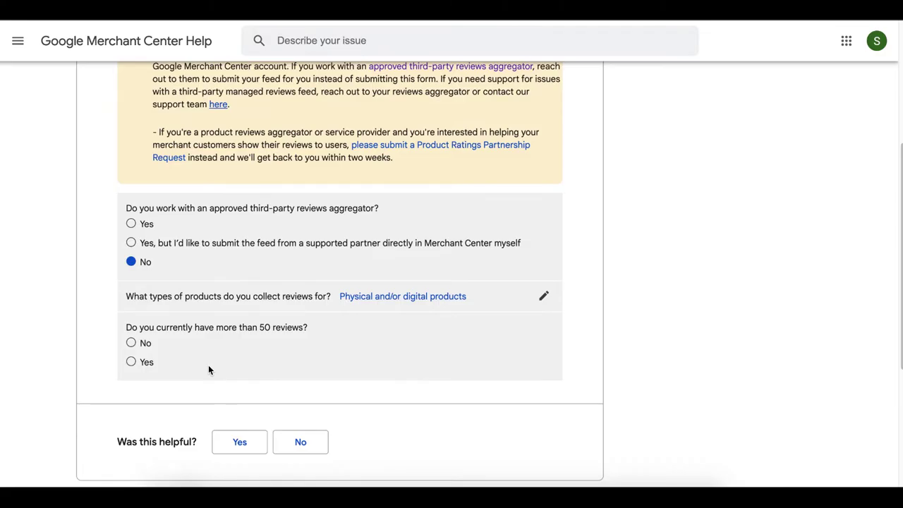
pyautogui.click(136, 363)
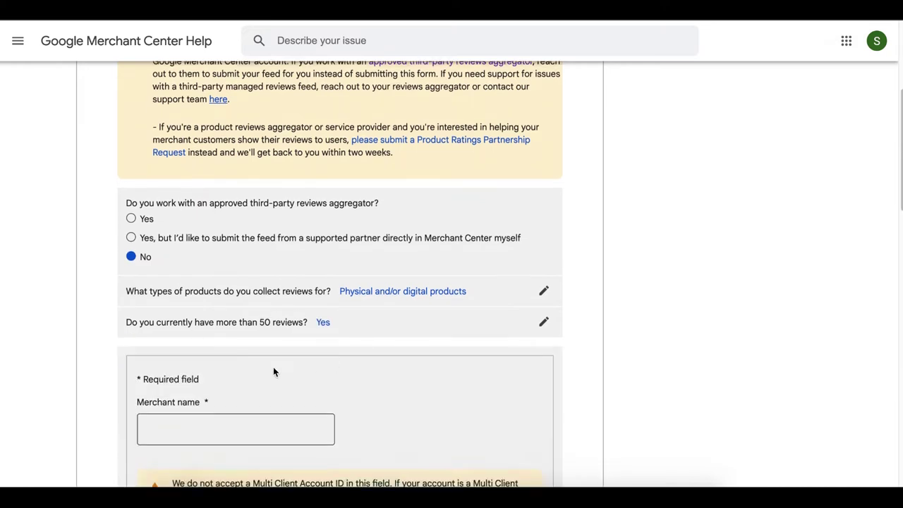
# Enter Sleepy Machines as the merchant name and paste the Merchant Center account ID
pyautogui.scroll(-2, 274, 372)
pyautogui.click(264, 295)
pyautogui.click(244, 339)
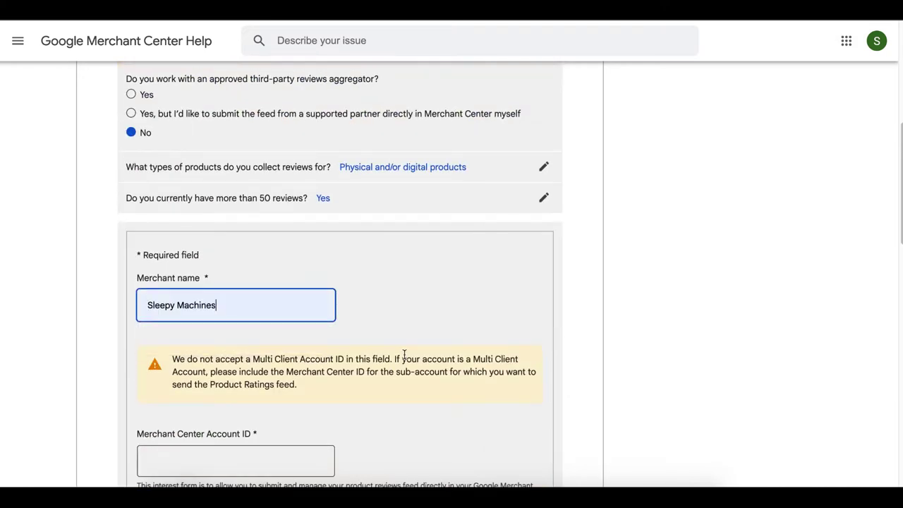
pyautogui.scroll(-1, 405, 362)
pyautogui.scroll(-1, 403, 368)
pyautogui.click(240, 318)
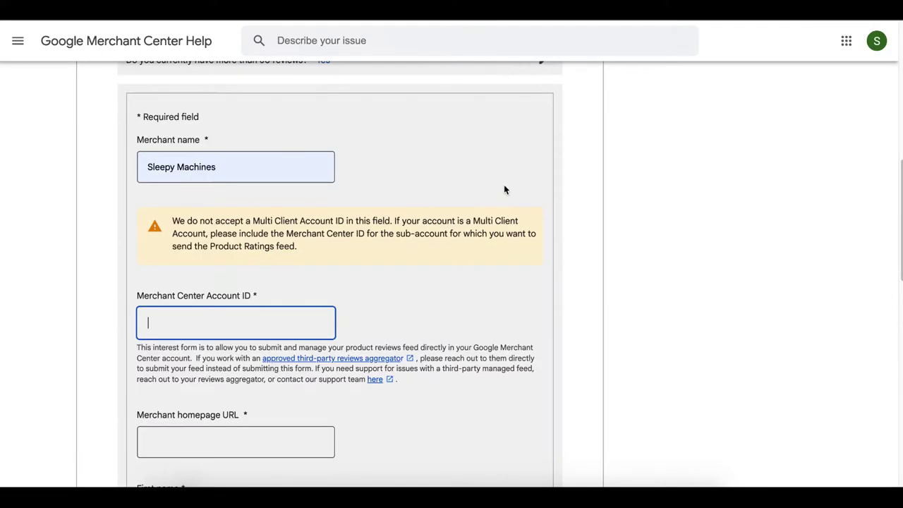
pyautogui.write('538037522')
# Enter sleepymachines.com as the merchant homepage URL
pyautogui.scroll(-2, 256, 331)
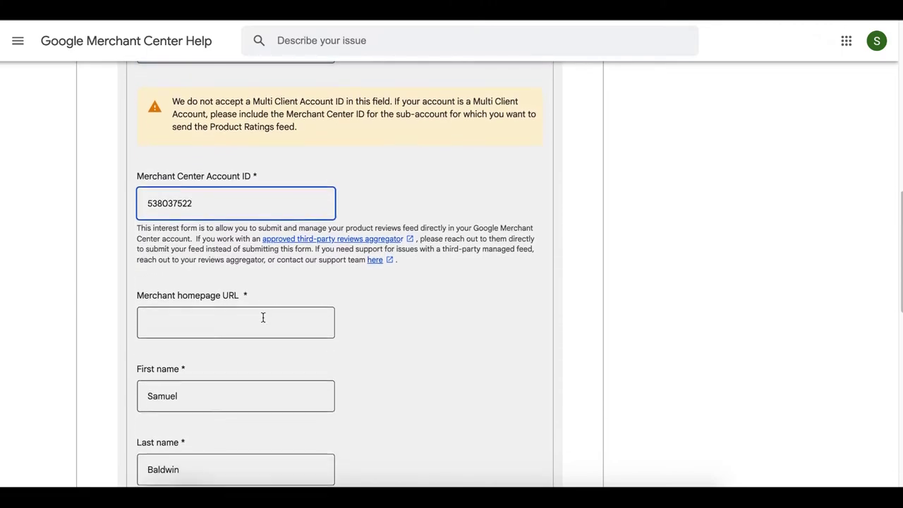
pyautogui.scroll(-3, 262, 296)
pyautogui.click(248, 153)
pyautogui.write('sleepymachines.com')
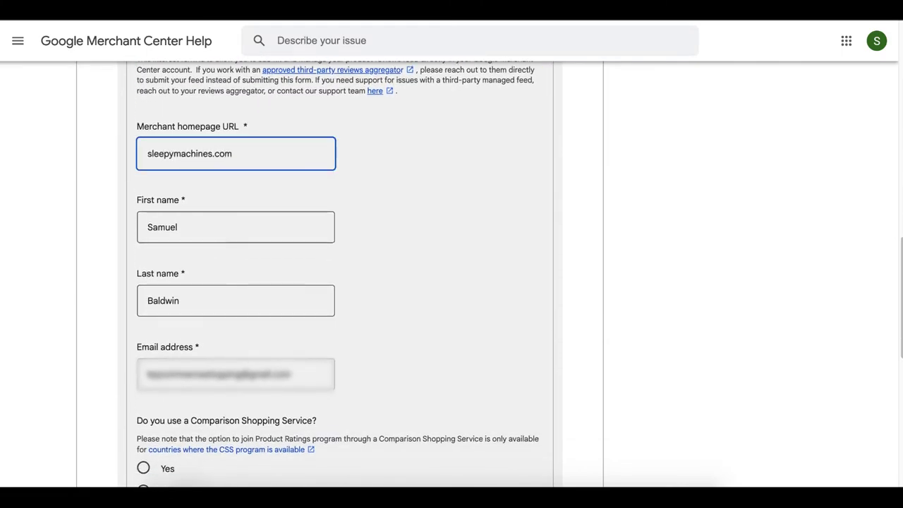
pyautogui.scroll(-2, 459, 328)
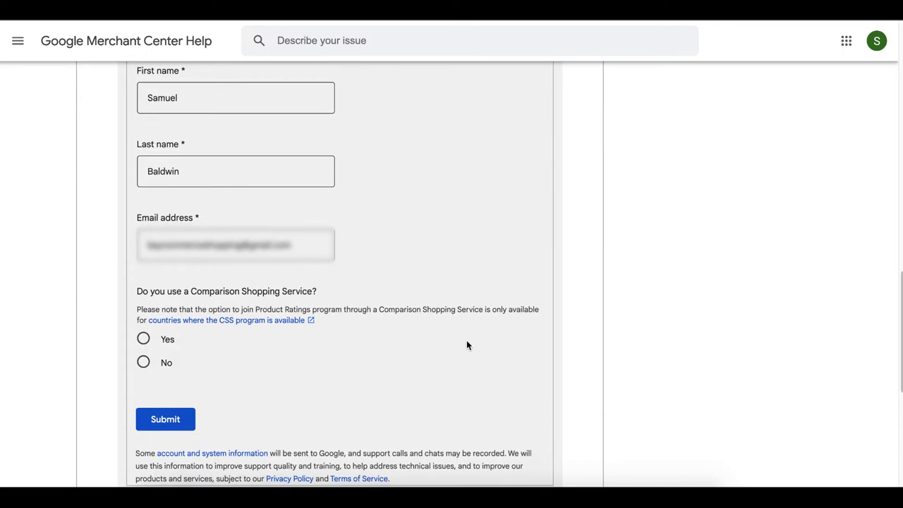
pyautogui.scroll(-1, 467, 345)
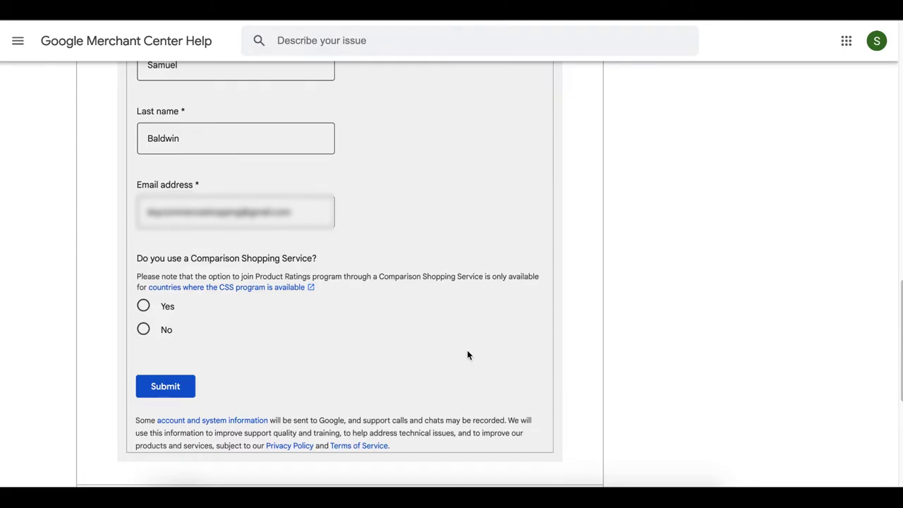
pyautogui.scroll(-1, 300, 336)
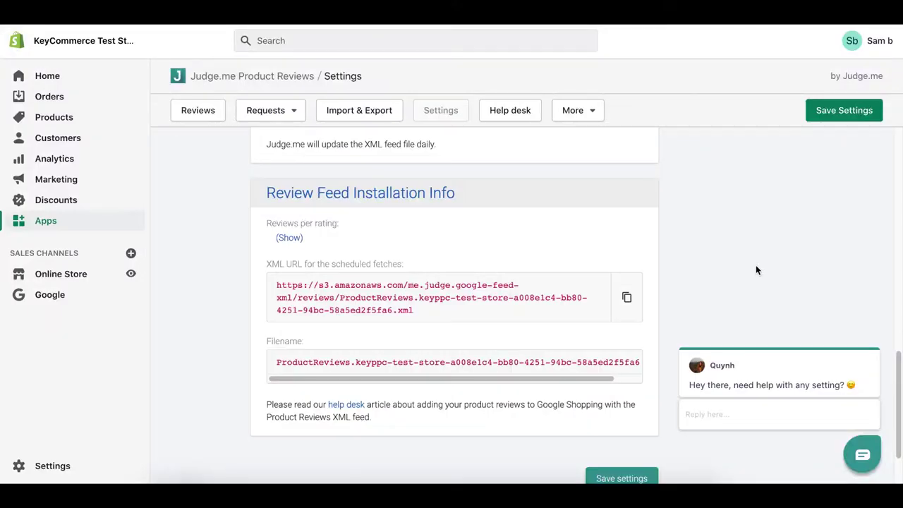
# Paste the Judge.me XML feed URL into File URL and its filename into File name
pyautogui.click(627, 300)
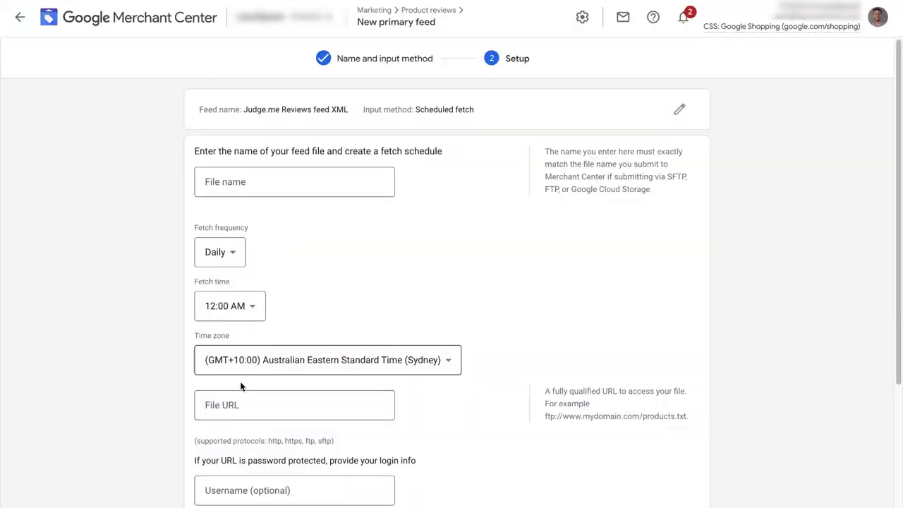
pyautogui.click(256, 401)
pyautogui.write('https://s3.amazonaws.com/me.judge.google-feed-xml/reviews/ProductReviews.keyppc-test-store-a008e1c4-bb80-4251-94bc-58a5ed2f5fa6.xml')
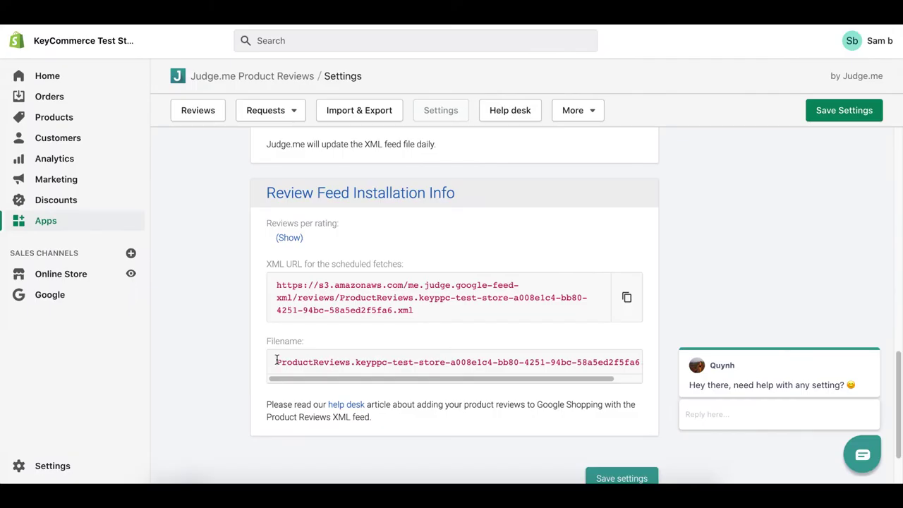
pyautogui.tripleClick(276, 360)
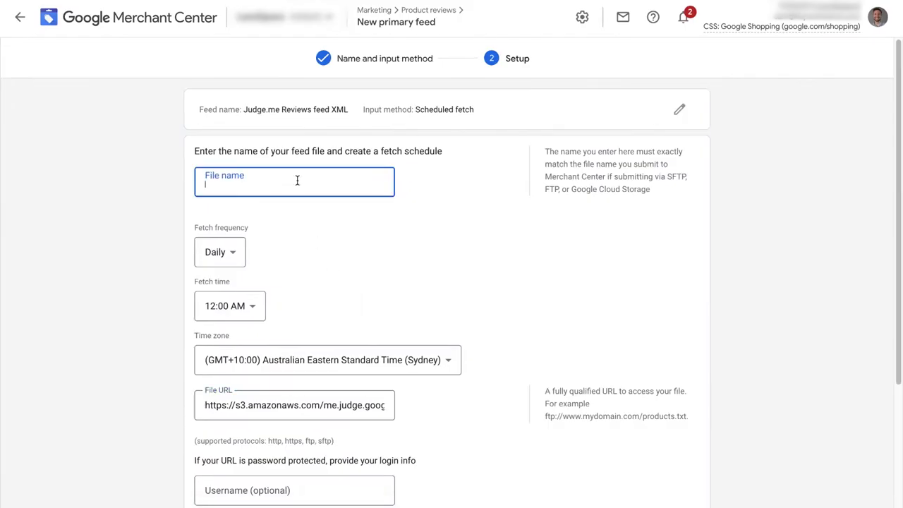
pyautogui.write('ProductReviews.keyppc-test-store-a008e1c4-bb80-4251-94bc-58a5ed2f5fa6.xml')
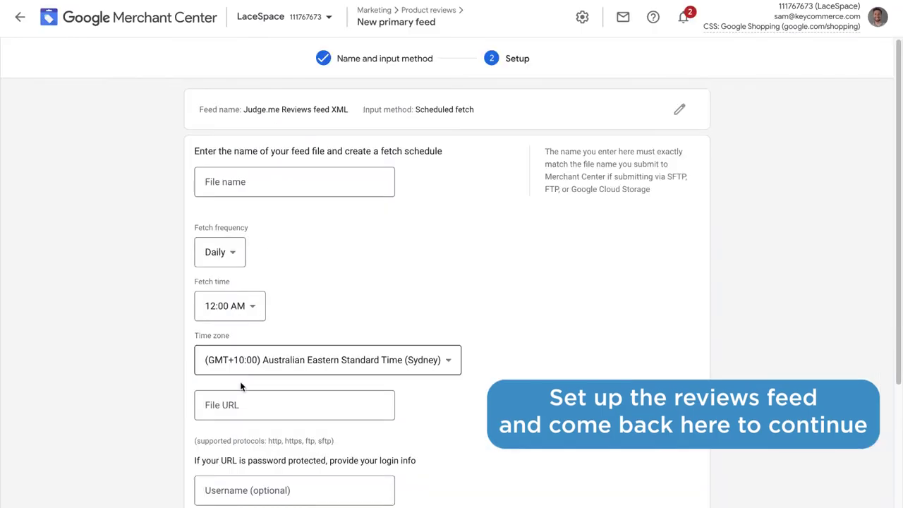
# Fill the feed's File URL with the Judge.me XML URL and File name with the full .xml filename
pyautogui.click(254, 399)
pyautogui.write('https://s3.amazonaws.com/me.judge.google-feed-xml/reviews/ProductReviews.keyppc-test-store-a008e1c4-bb80-4251-94bc-58a5ed2f5fa6.xml')
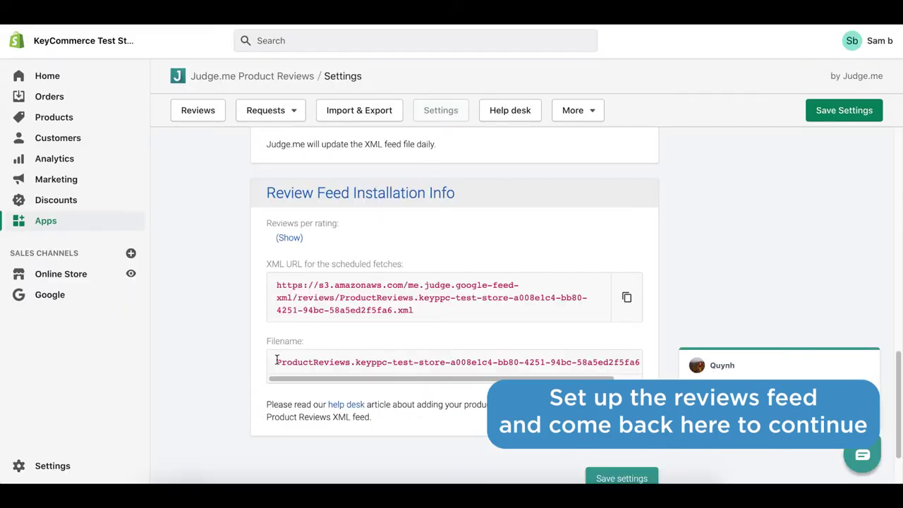
pyautogui.tripleClick(277, 360)
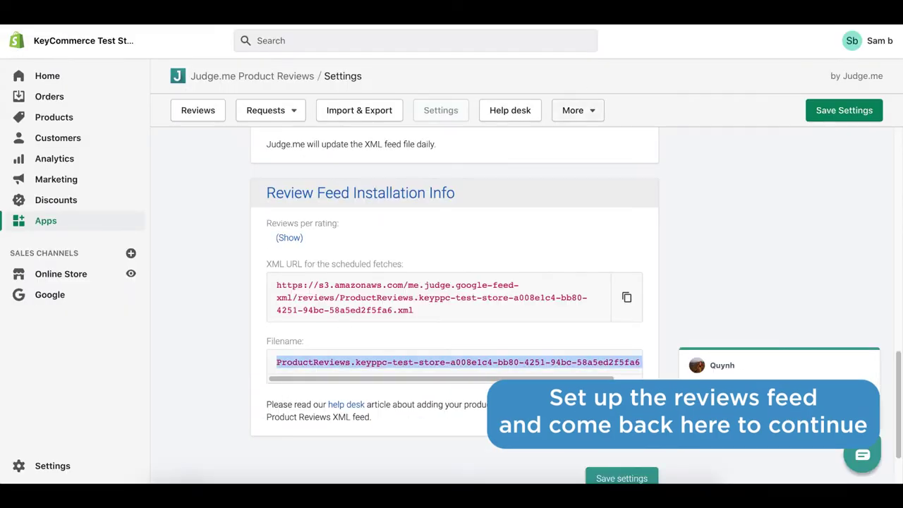
pyautogui.click(297, 181)
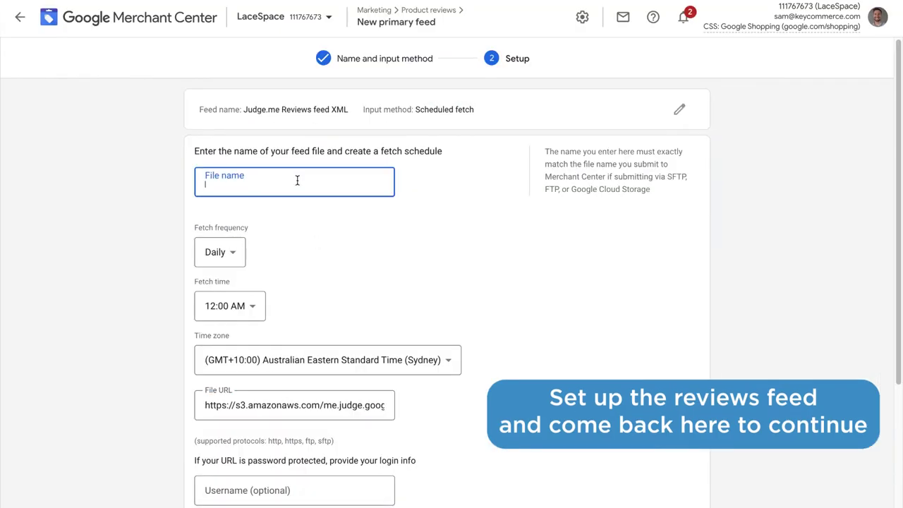
pyautogui.hotkey('ctrl', 'v')
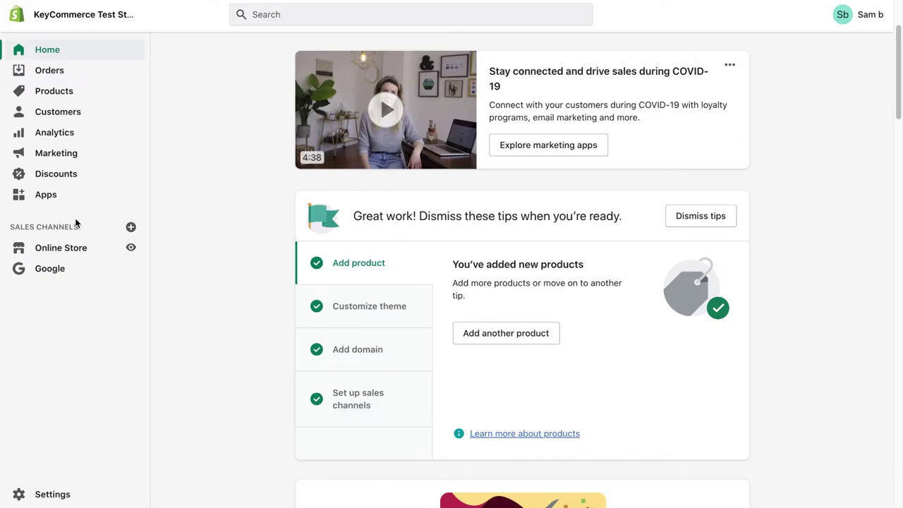
# Search the Shopify App Store for 'judgeme'
pyautogui.click(44, 197)
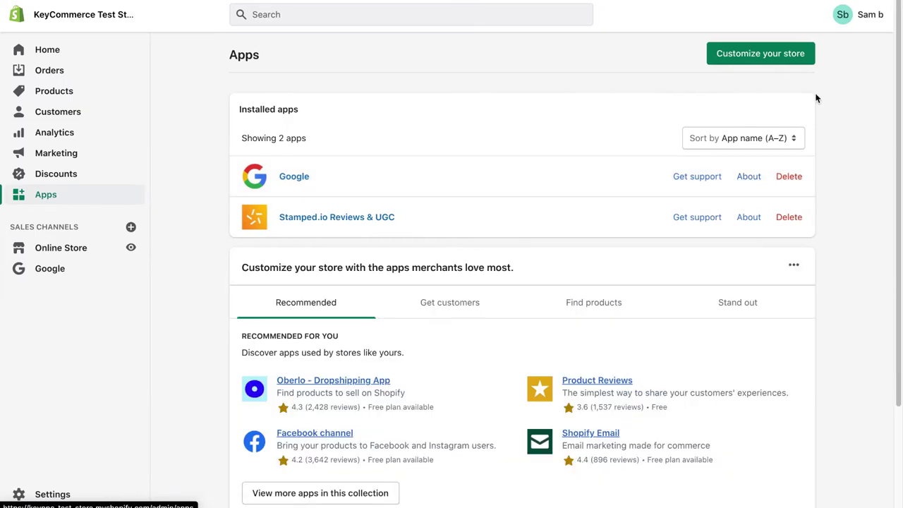
pyautogui.click(760, 54)
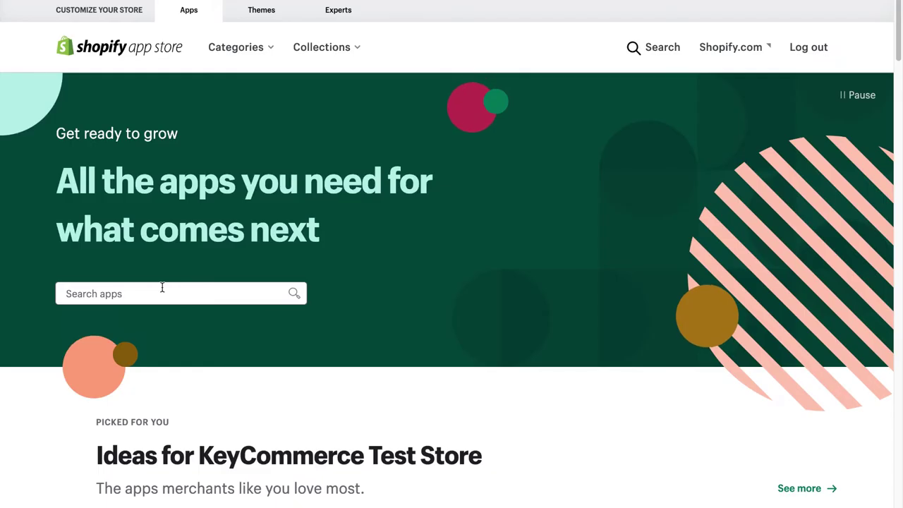
pyautogui.click(162, 286)
pyautogui.write('judgeme')
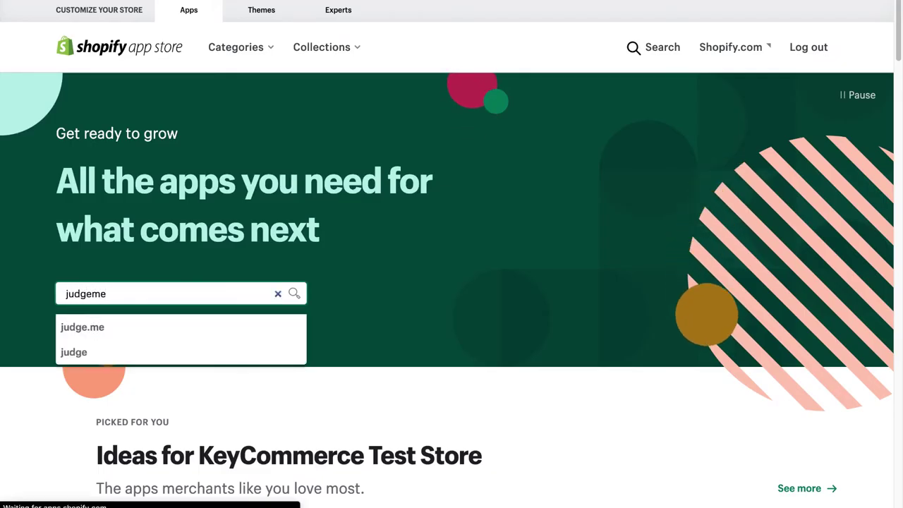
pyautogui.press('Return')
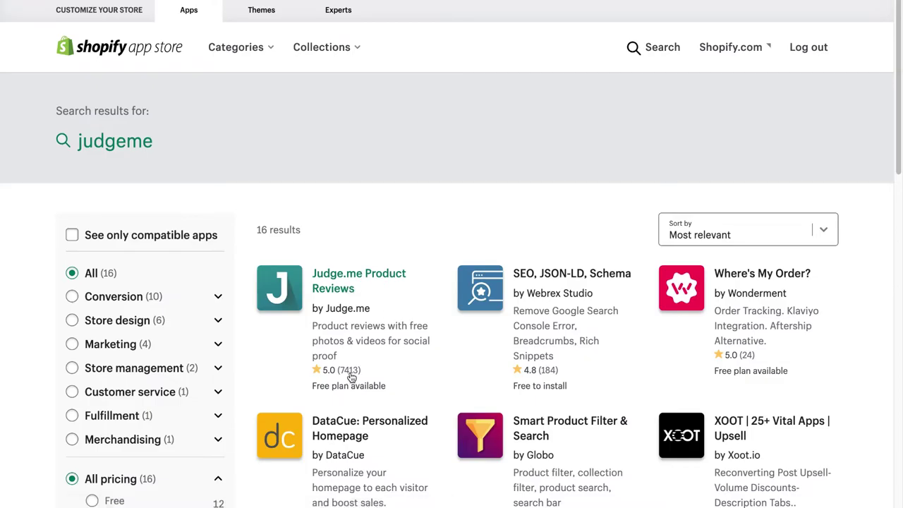
# Add the Judge.me Product Reviews app and approve its install permissions
pyautogui.click(331, 289)
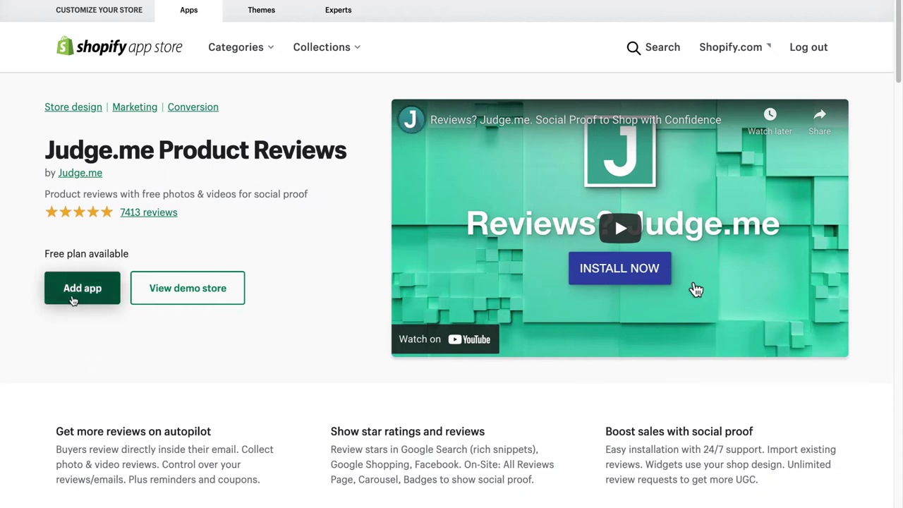
pyautogui.click(71, 298)
pyautogui.scroll(-6, 755, 395)
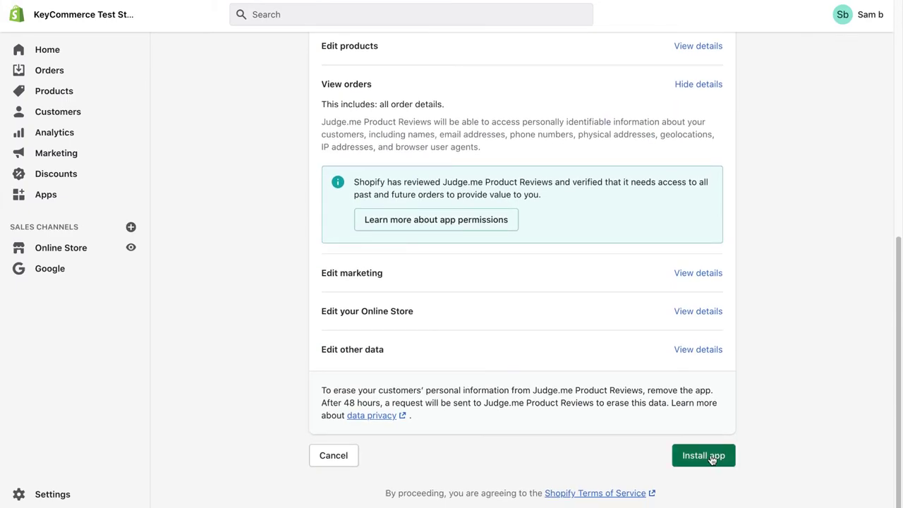
pyautogui.click(712, 456)
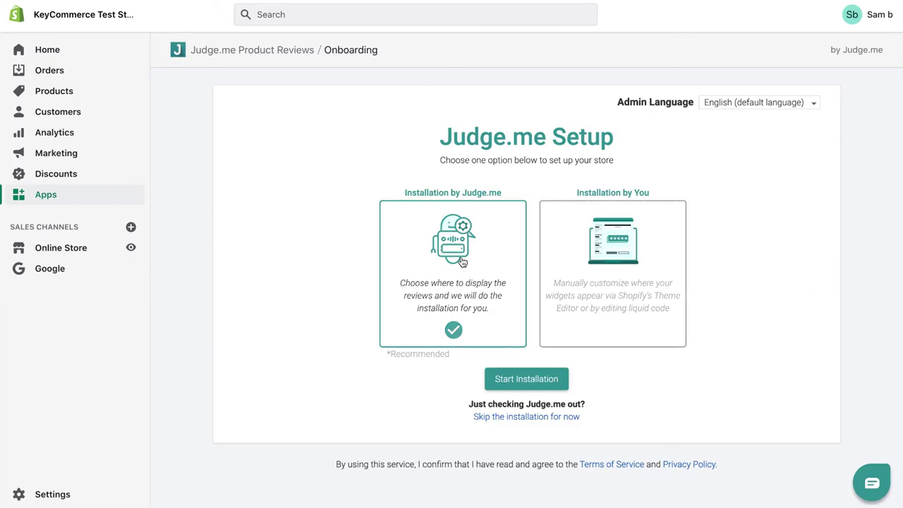
# Install all three Judge.me widgets on the current live theme and approve the preview
pyautogui.click(516, 382)
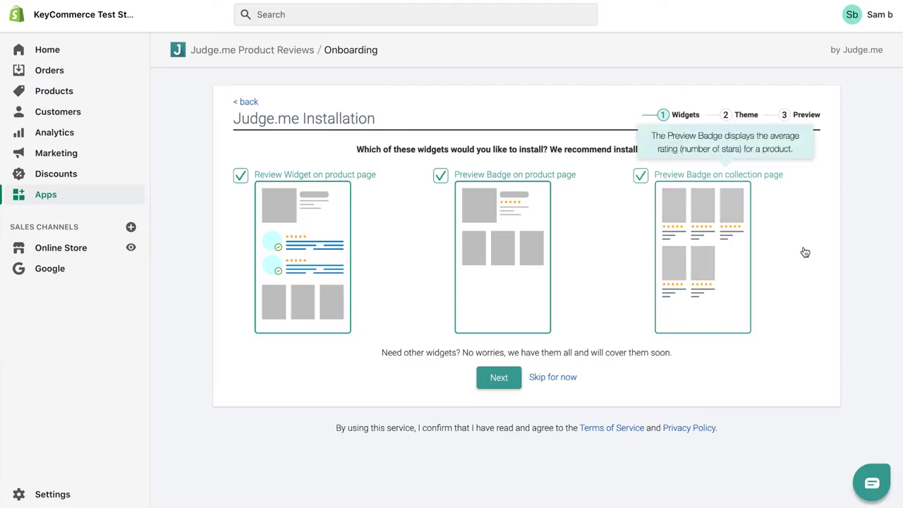
pyautogui.click(497, 381)
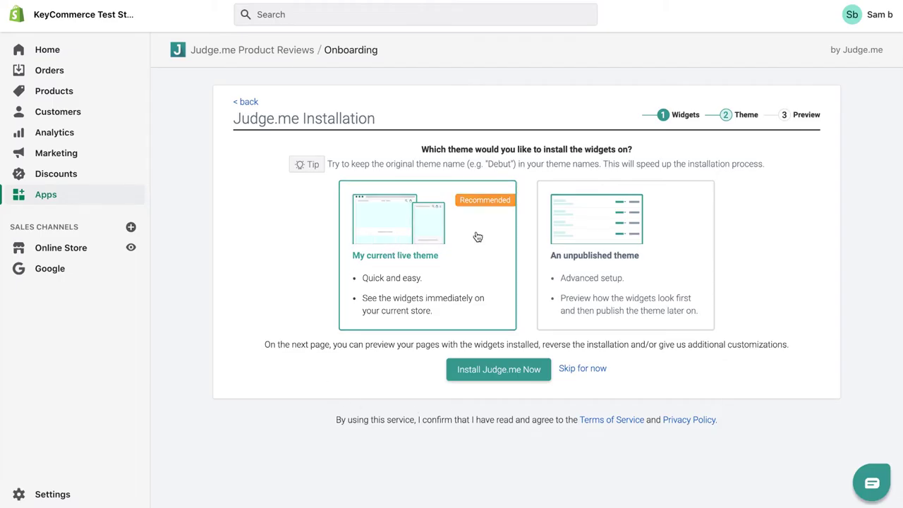
pyautogui.click(483, 372)
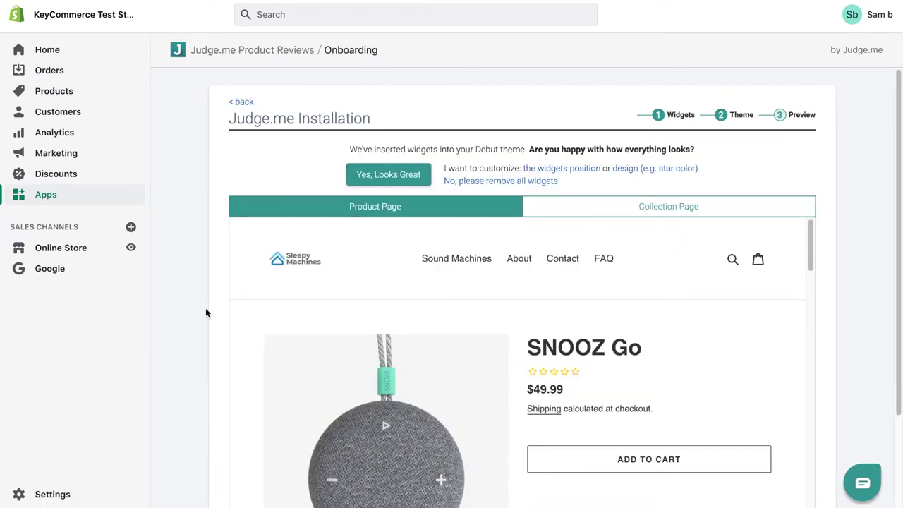
pyautogui.scroll(-2, 367, 303)
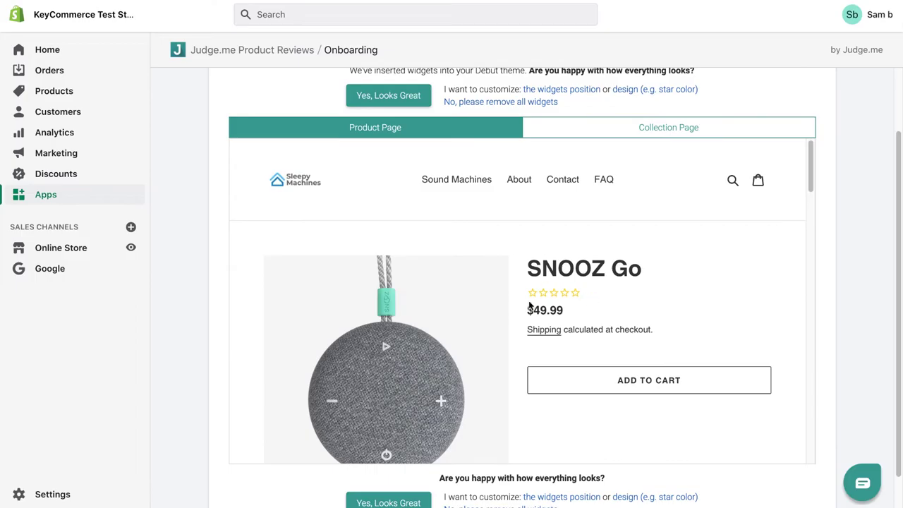
pyautogui.scroll(-10, 584, 292)
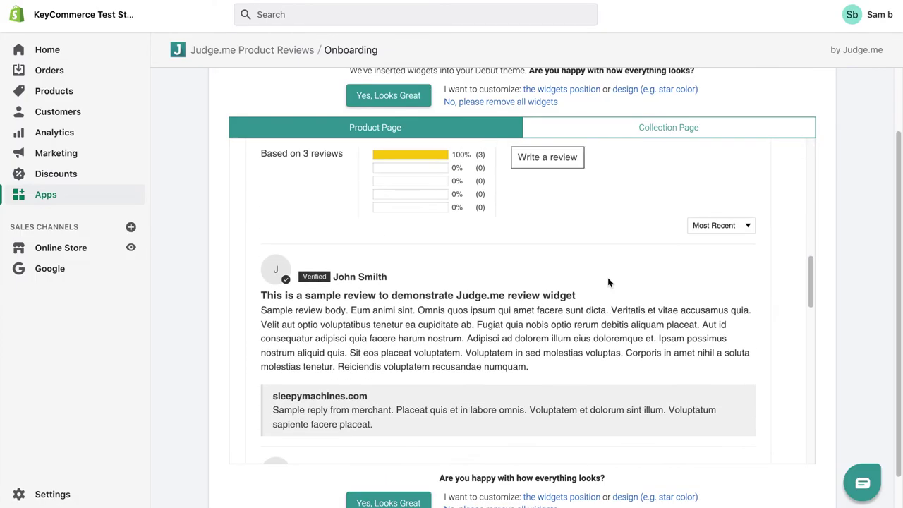
pyautogui.scroll(1, 498, 261)
pyautogui.scroll(-6, 498, 261)
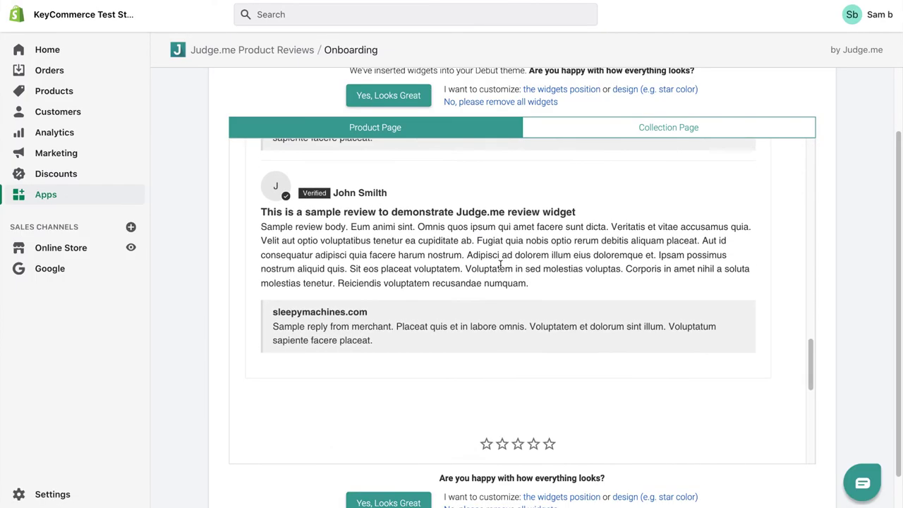
pyautogui.scroll(2, 173, 298)
pyautogui.scroll(2, 443, 293)
pyautogui.scroll(-2, 864, 259)
pyautogui.scroll(-4, 699, 381)
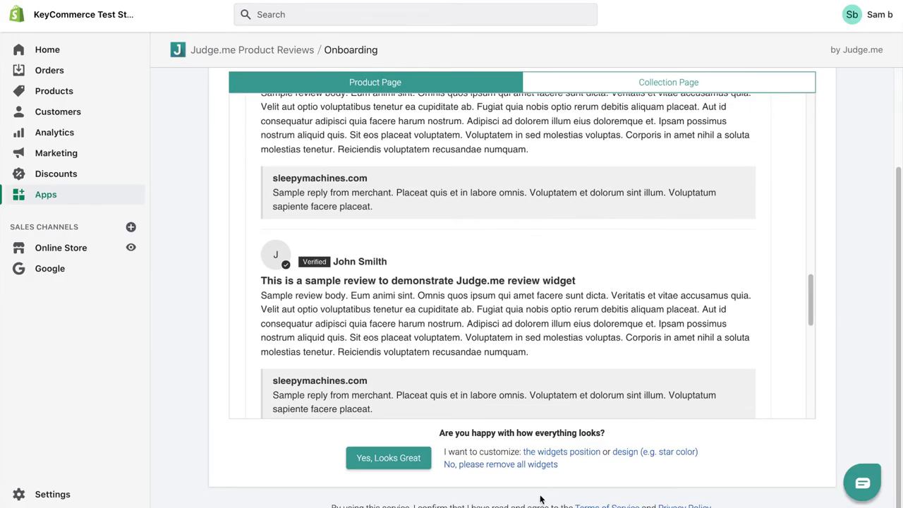
pyautogui.click(385, 460)
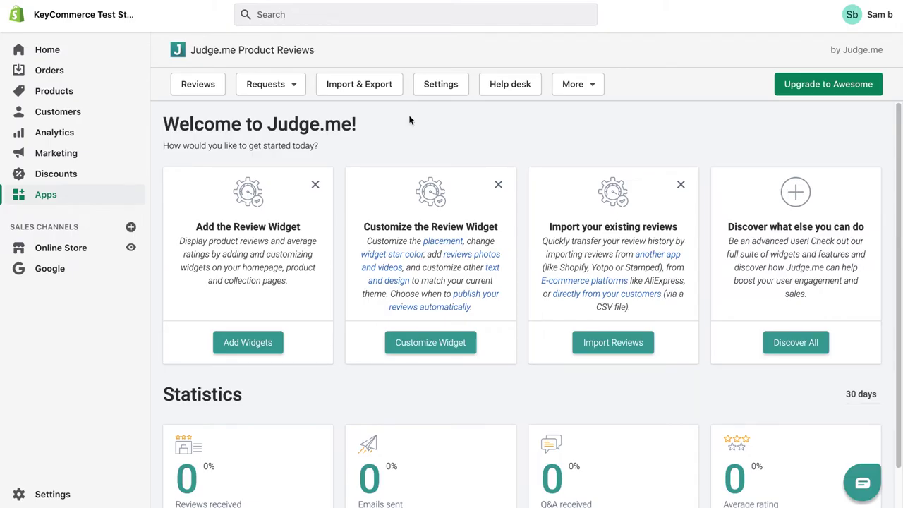
# Open Judge.me's Import & Export page from the welcome dashboard
pyautogui.click(358, 84)
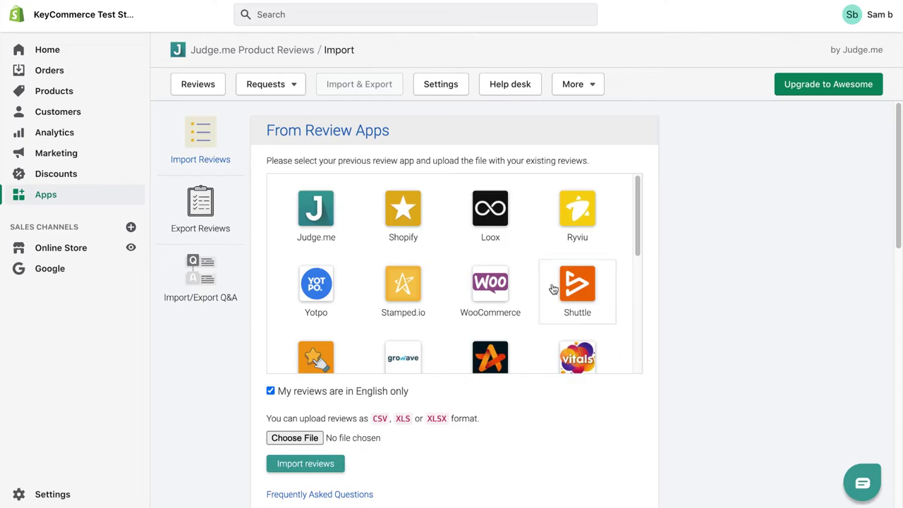
# In Judge.me settings, switch on the Google Product Review Feed and the MPN identifier option
pyautogui.click(435, 85)
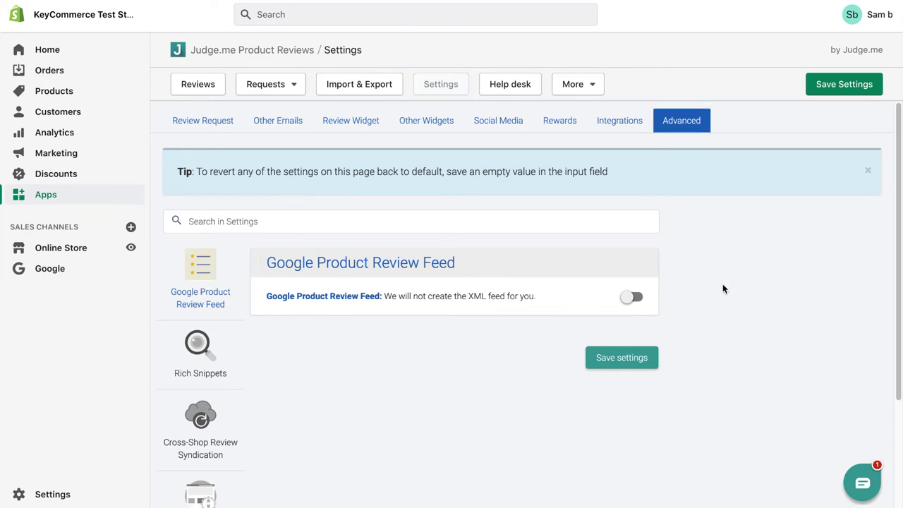
pyautogui.scroll(-1, 712, 286)
pyautogui.click(633, 277)
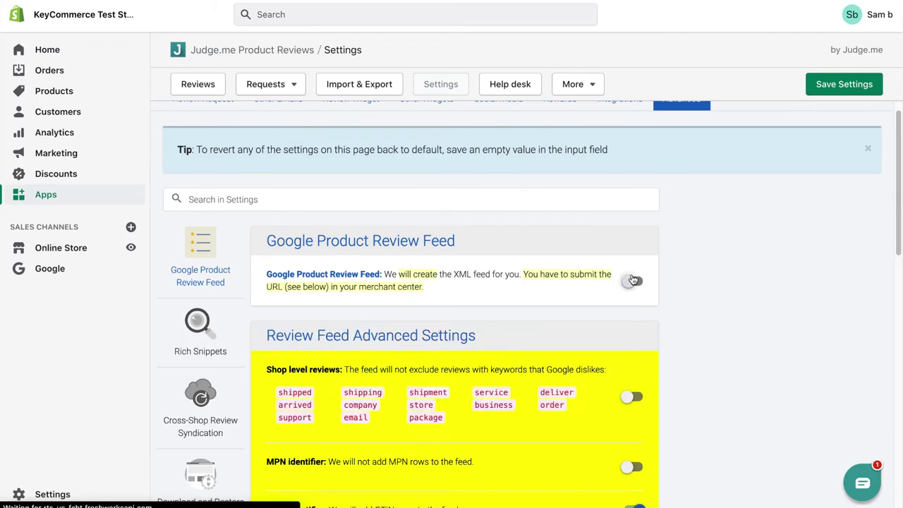
pyautogui.scroll(-3, 734, 269)
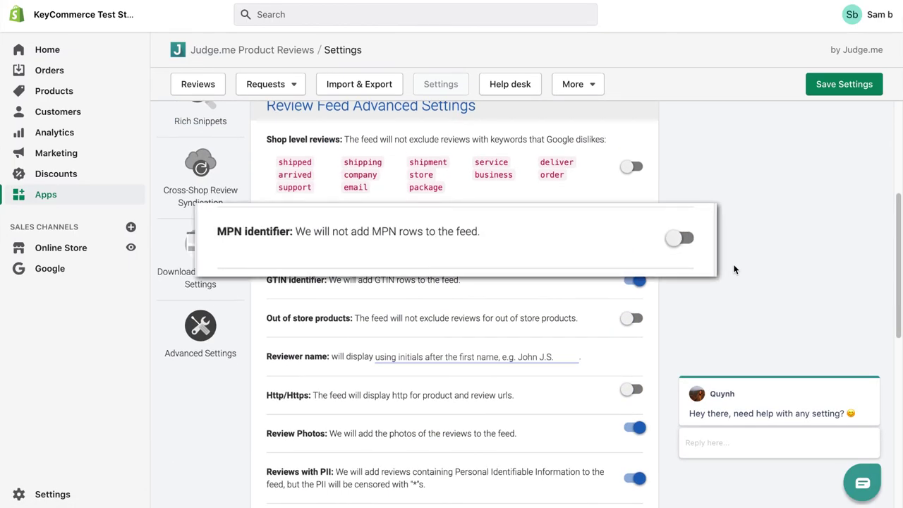
pyautogui.click(628, 237)
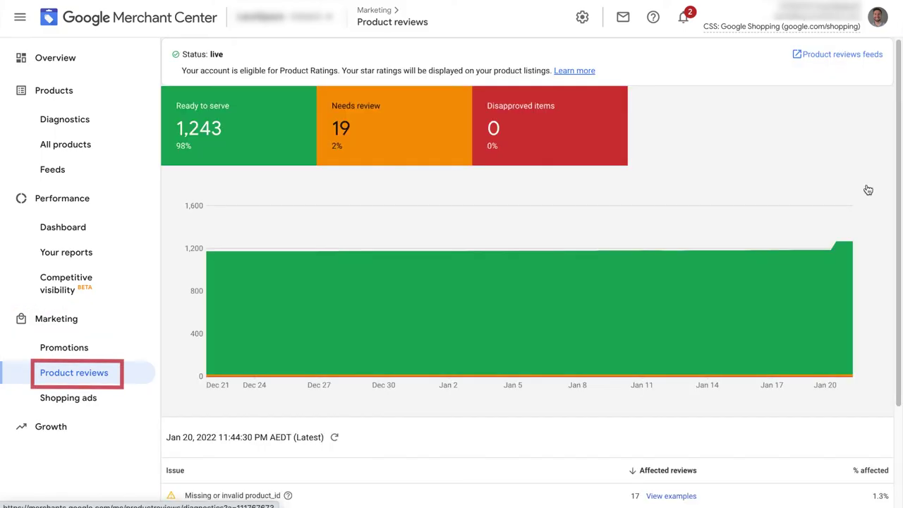
# Create a reviews feed named 'Judge.me Reviews feed XML' using the Scheduled fetch method
pyautogui.click(832, 55)
pyautogui.click(22, 69)
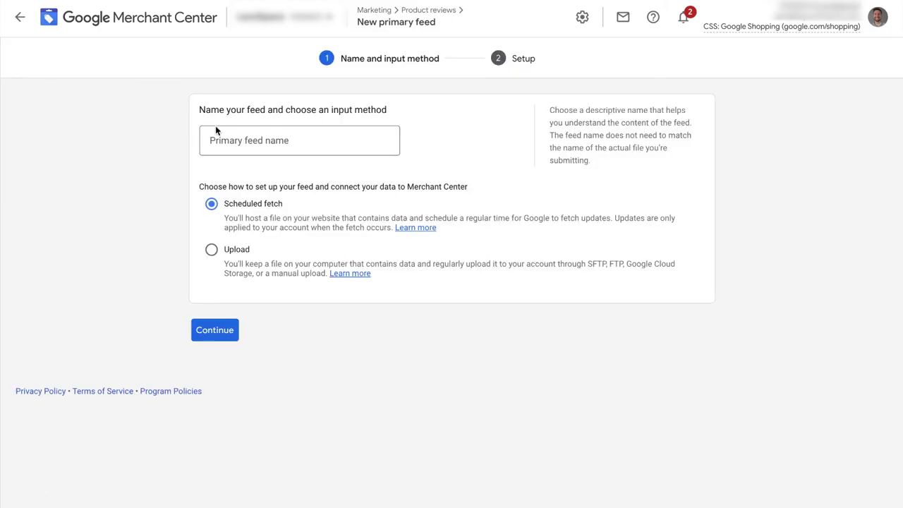
pyautogui.click(292, 136)
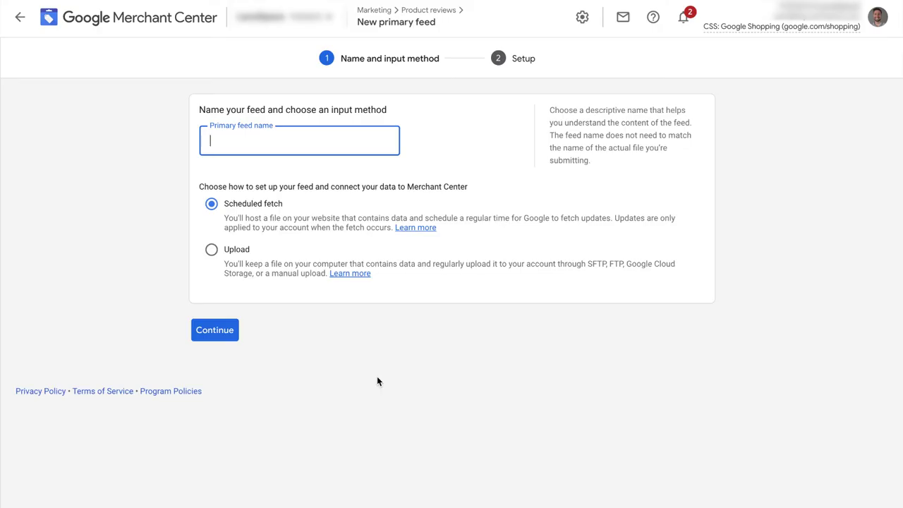
pyautogui.write('Judge.me Reviews feed XML')
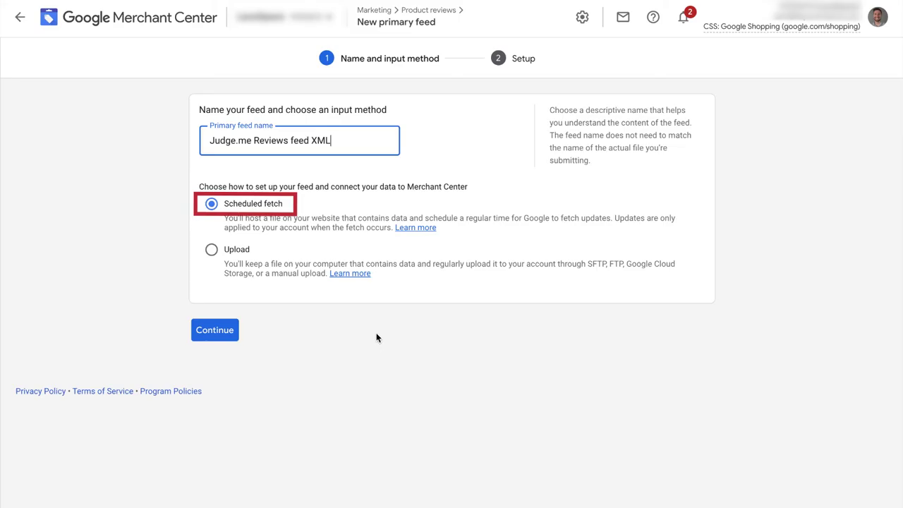
pyautogui.click(228, 334)
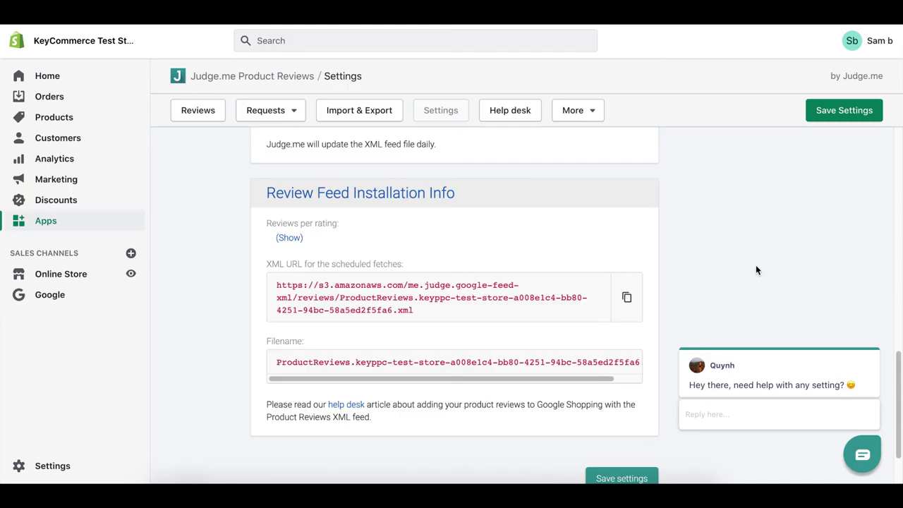
# Copy the Judge.me feed filename and paste it into the File name field
pyautogui.moveTo(277, 362); pyautogui.dragTo(640, 362)
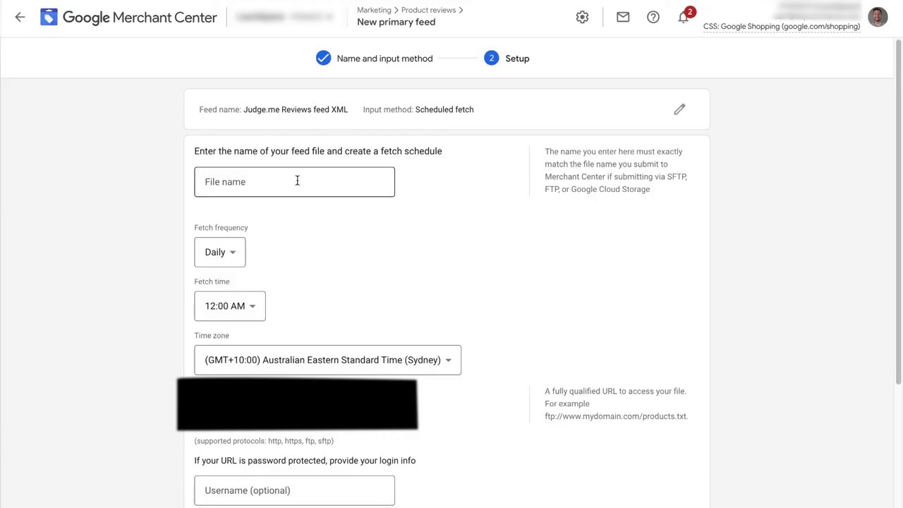
pyautogui.click(268, 189)
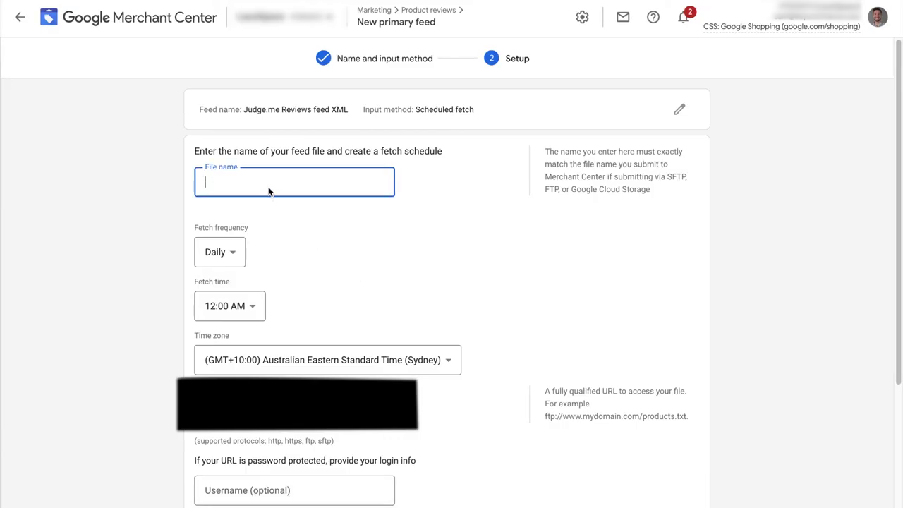
pyautogui.hotkey('ctrl', 'v')
pyautogui.click(553, 297)
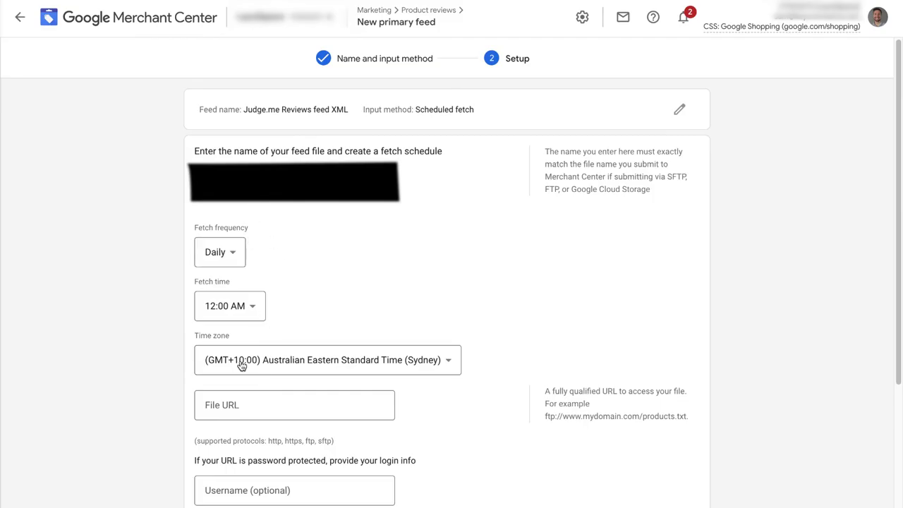
# Paste the Judge.me XML feed link into the File URL field
pyautogui.click(252, 400)
pyautogui.write('https://s3.amazonaws.com/me.judge.google-feed-xml/reviews/ProductReviews.keyppc-test-store-a008e1c4-bb80-4251-94bc-58a5ed2f5fa6.xml')
pyautogui.click(297, 382)
pyautogui.scroll(-3, 297, 383)
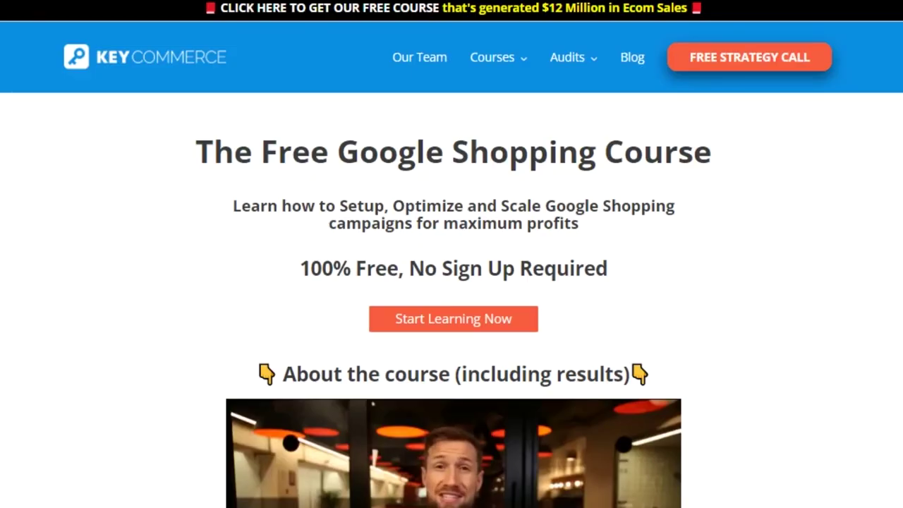
# Scroll down KeyCommerce's Google Shopping course page and open the Manual Bidding optimizations lesson
pyautogui.scroll(-6, 452, 254)
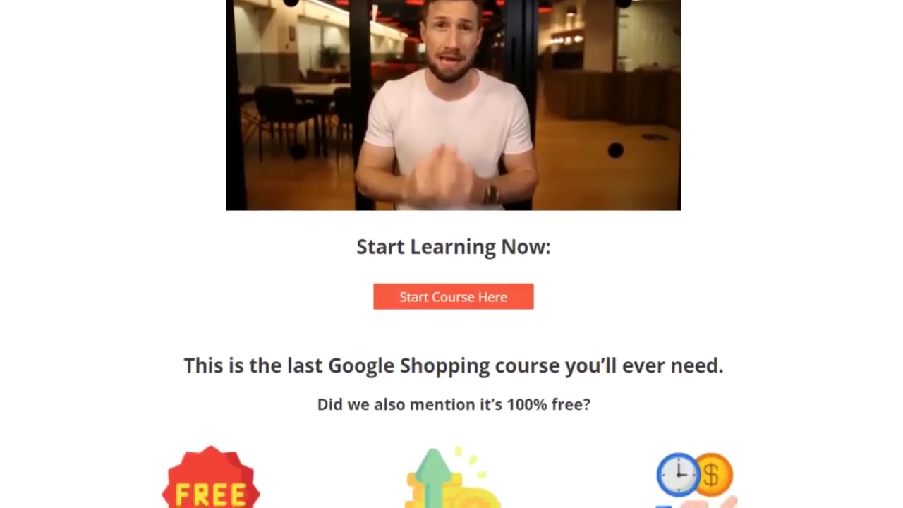
pyautogui.scroll(-4, 452, 254)
pyautogui.scroll(-5, 452, 254)
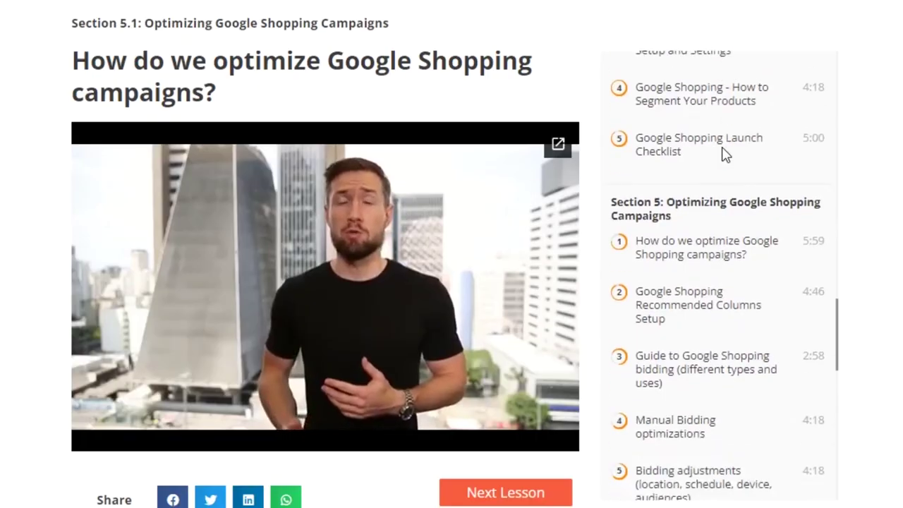
pyautogui.scroll(-1, 722, 151)
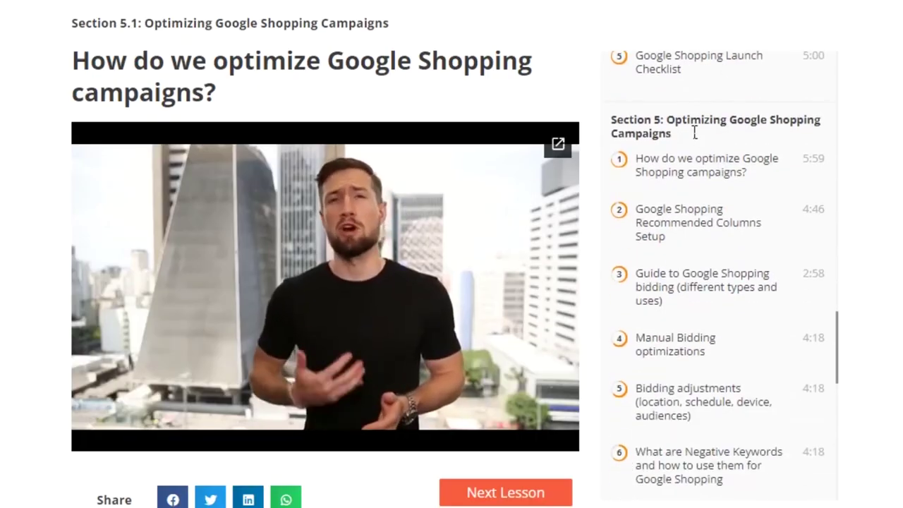
pyautogui.click(674, 288)
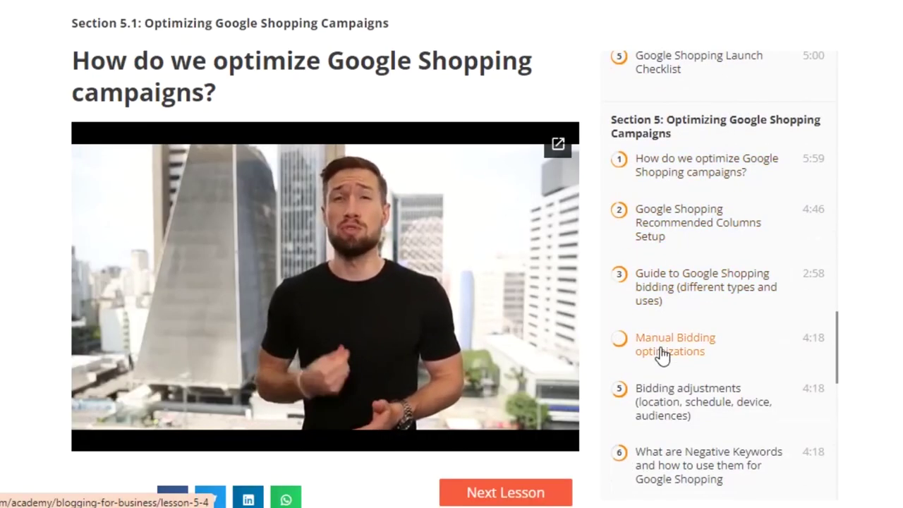